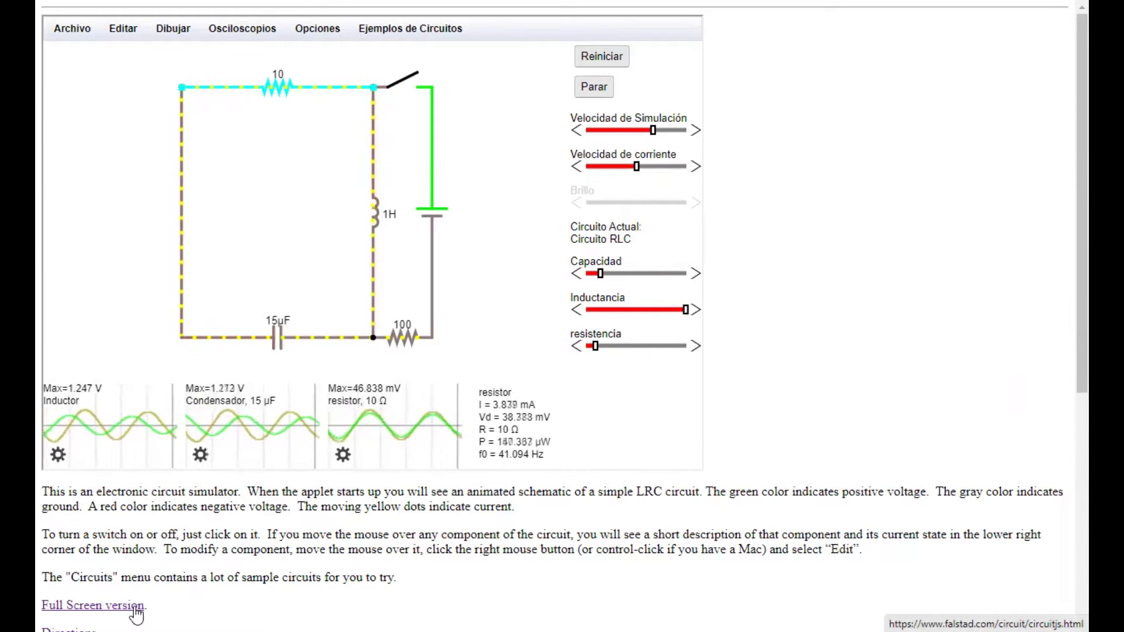
Open the simulator's full-screen version, then reduce the simulation speed to about the middle and the current speed to near its minimum
left_click(136, 613)
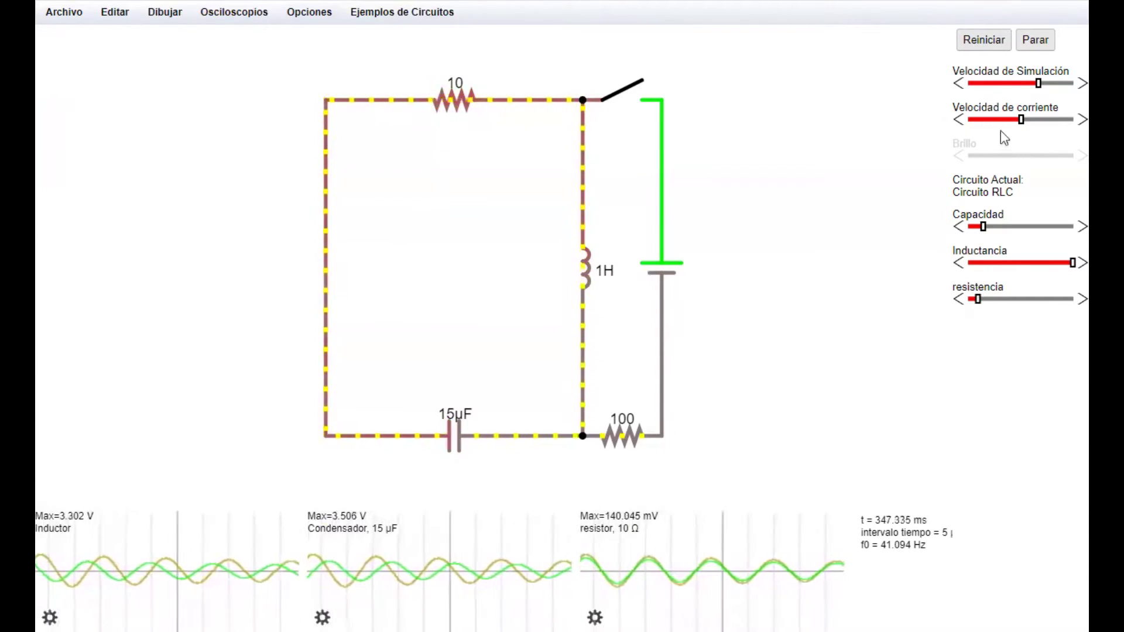
left_click_drag(1038, 82, 967, 81)
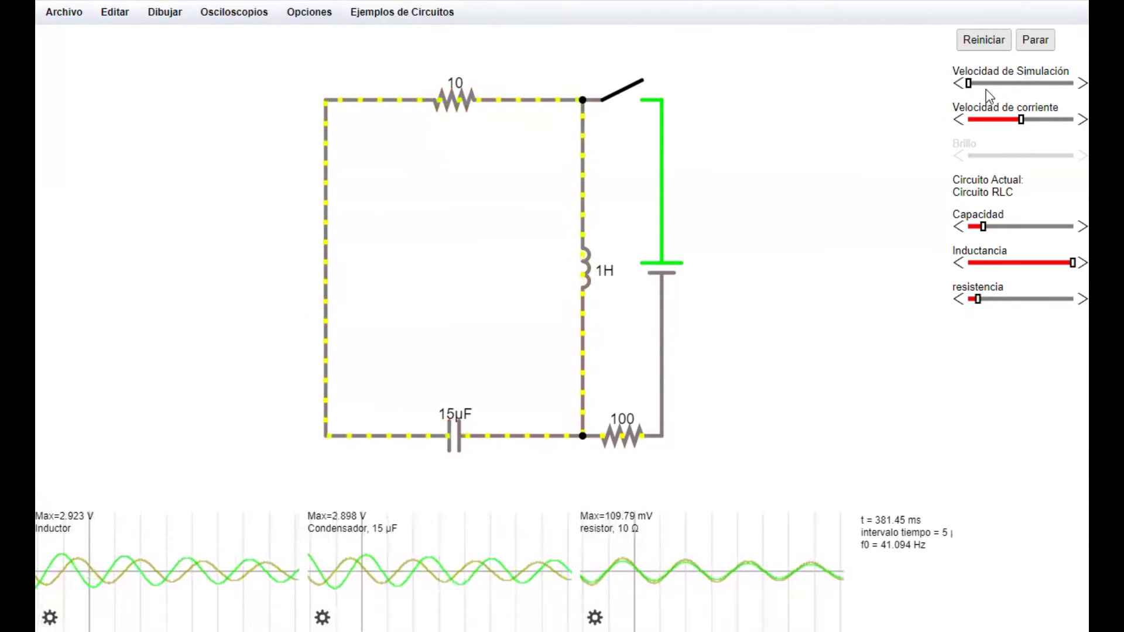
left_click(1020, 83)
left_click(1018, 120)
left_click_drag(1020, 125, 982, 123)
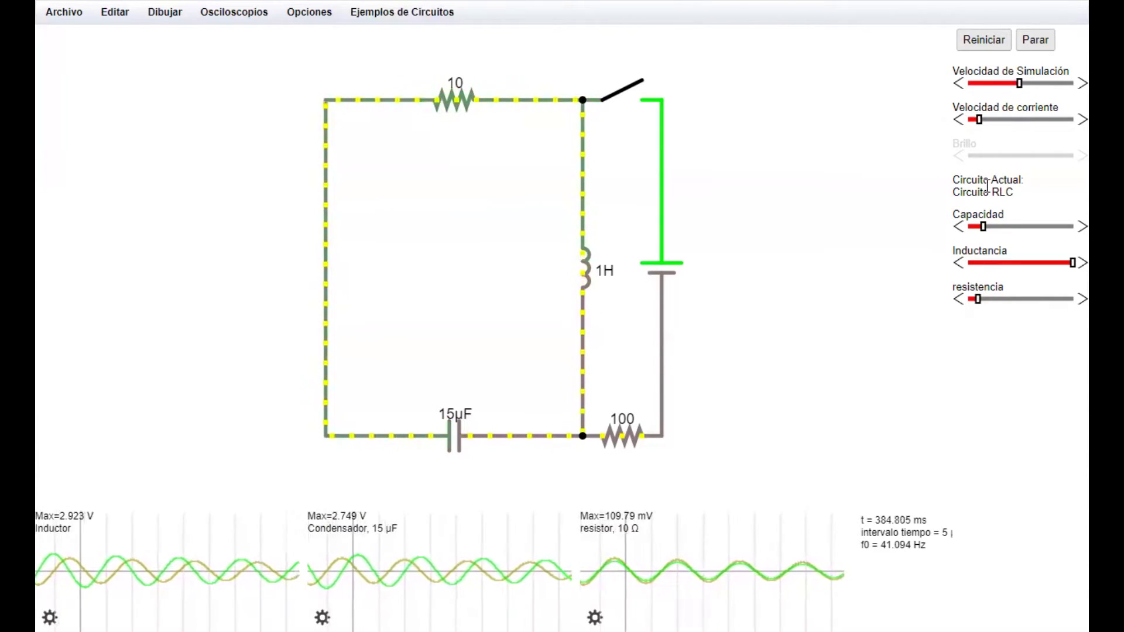
Pause and resume the RLC circuit simulation, then restart it from zero
left_click(1036, 41)
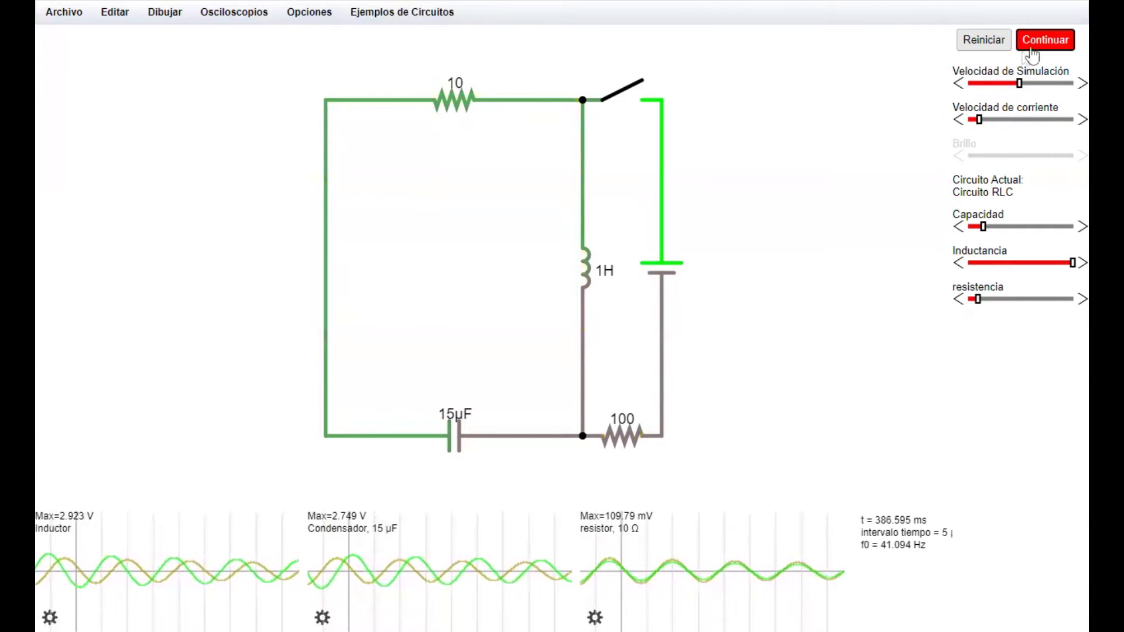
left_click(1034, 41)
left_click(984, 41)
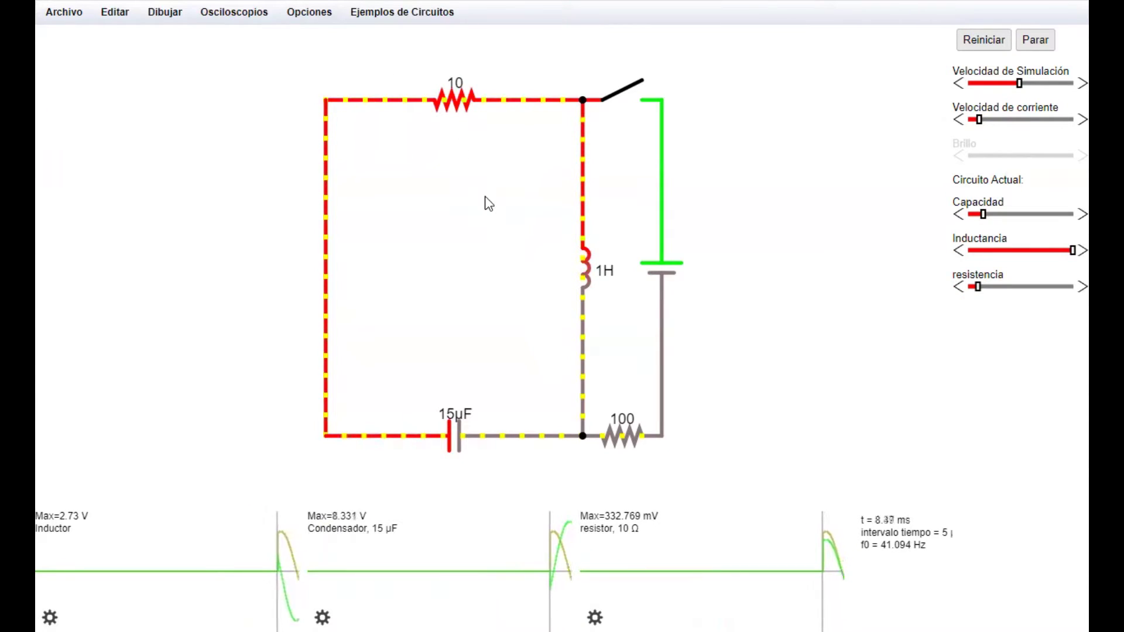
Delete the 10 ohm resistor in the upper branch and draw a new, shorter horizontal resistor in the gap
mouse_move(451, 106)
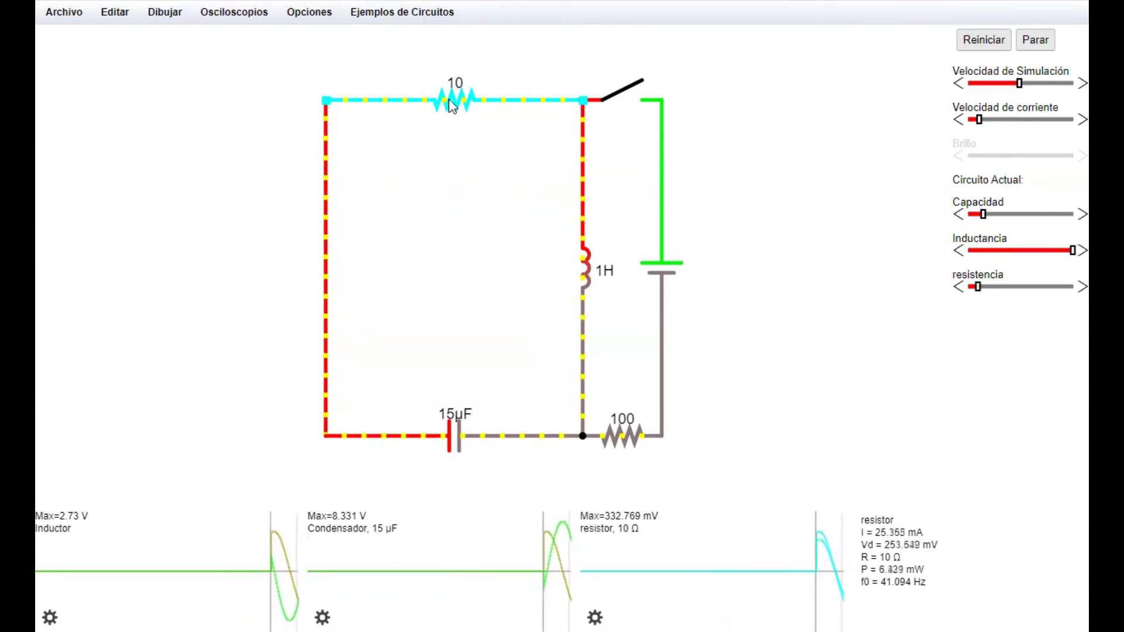
key("Delete")
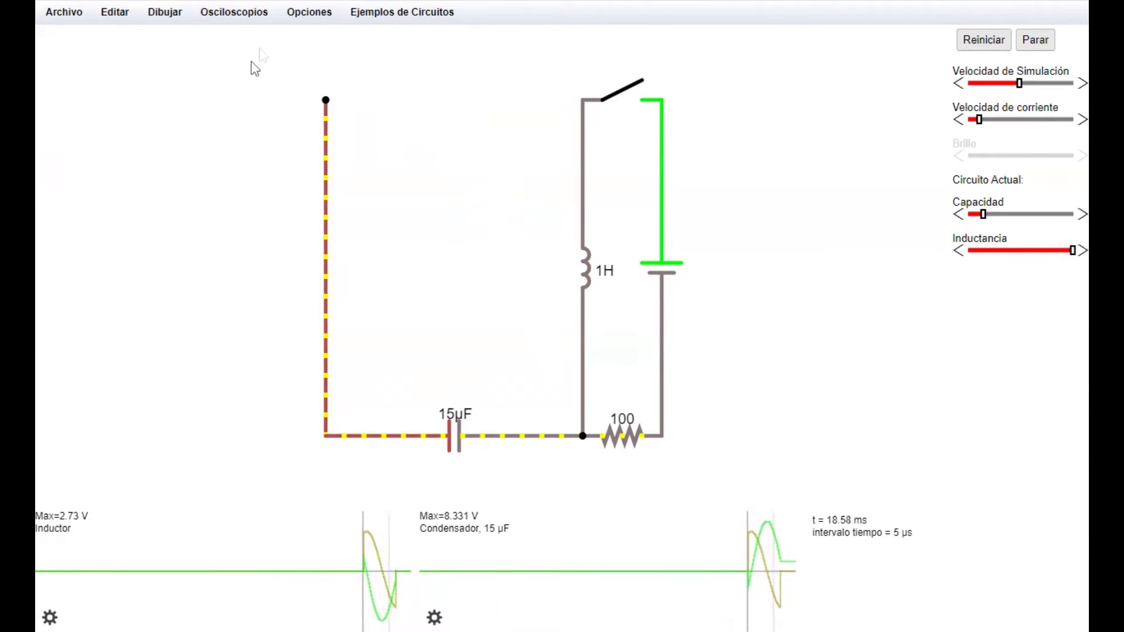
left_click(164, 14)
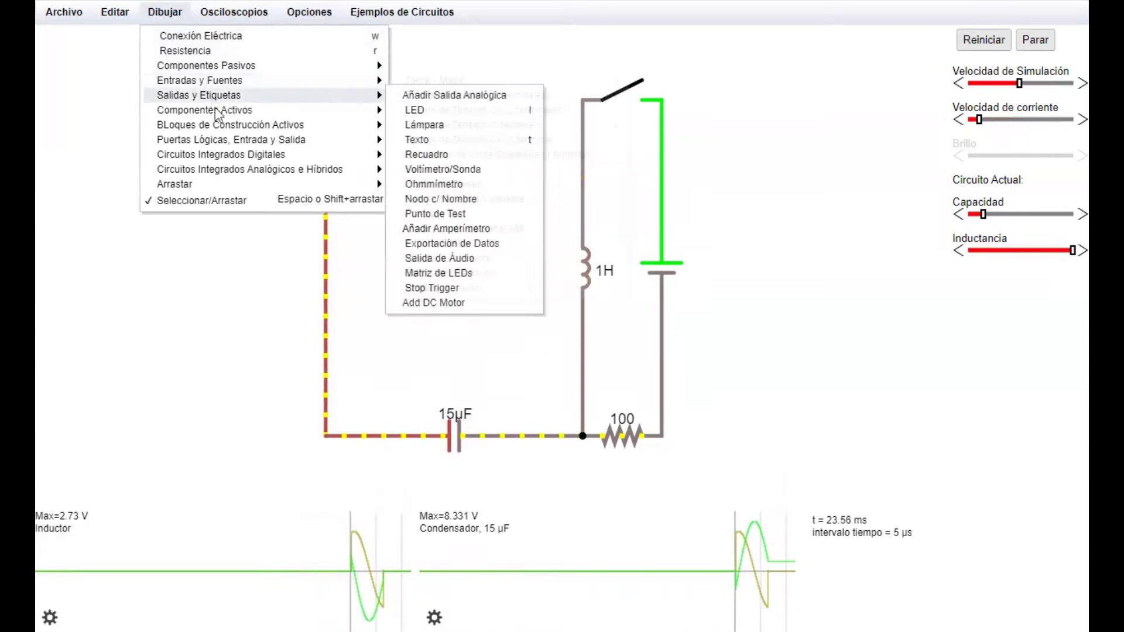
mouse_move(257, 66)
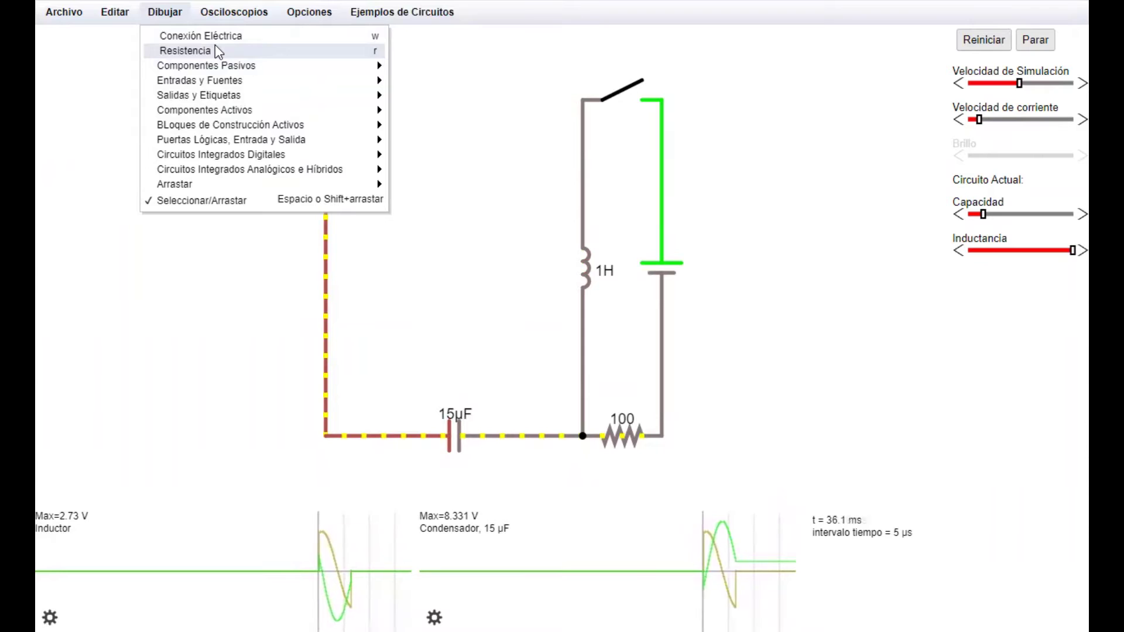
left_click(215, 46)
left_click_drag(369, 100, 502, 100)
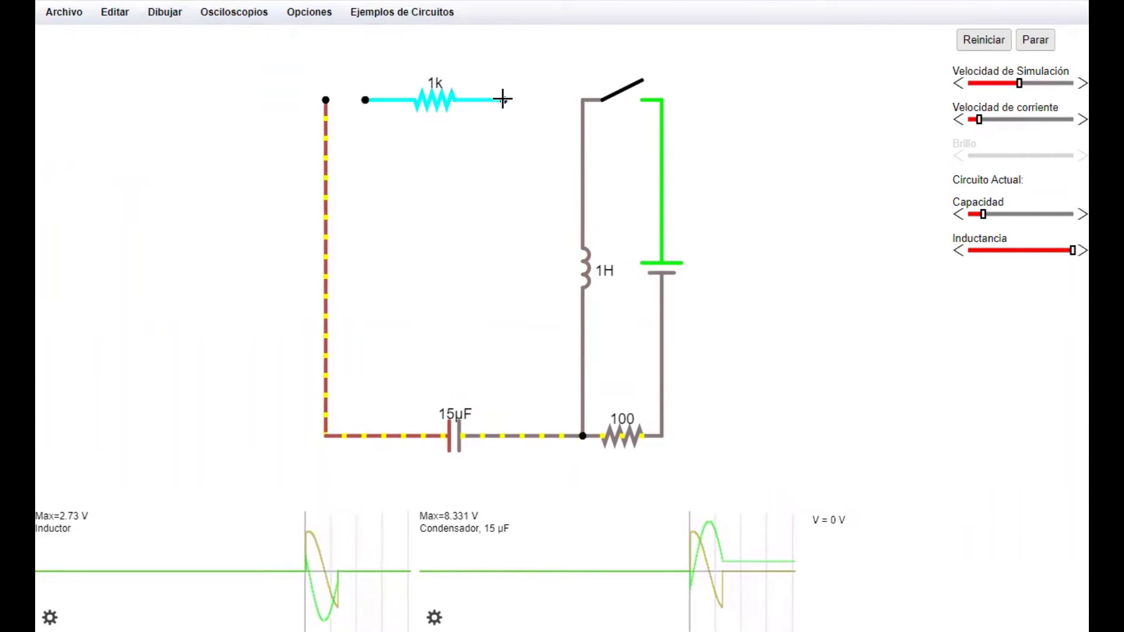
Wire both ends of the new resistor to the neighbouring corner nodes and return to selection mode
left_click(177, 17)
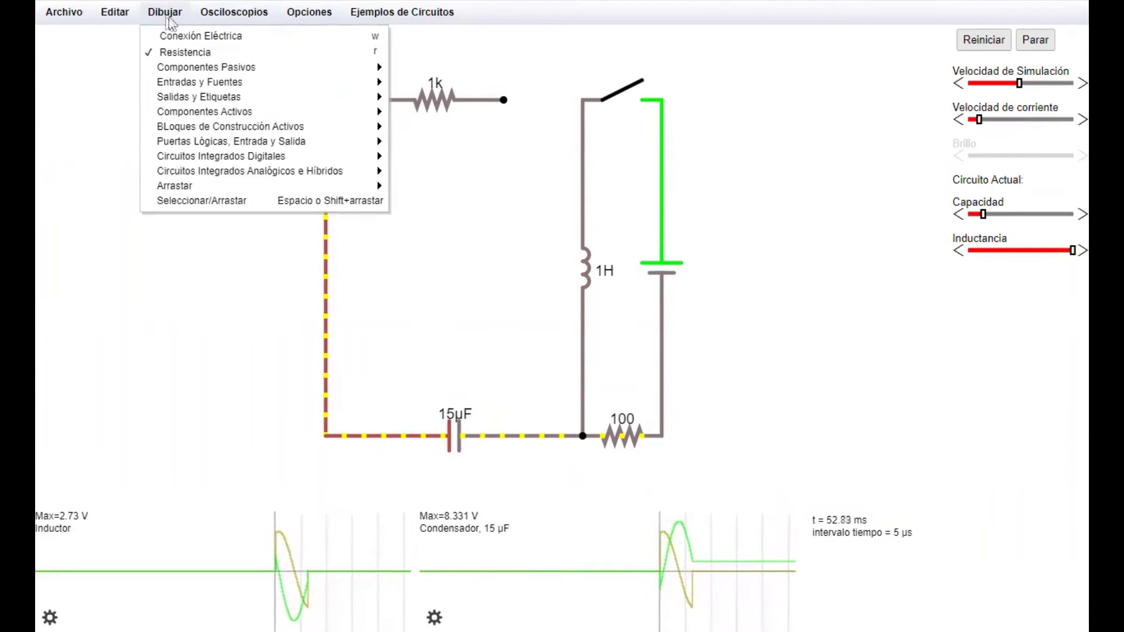
left_click(179, 37)
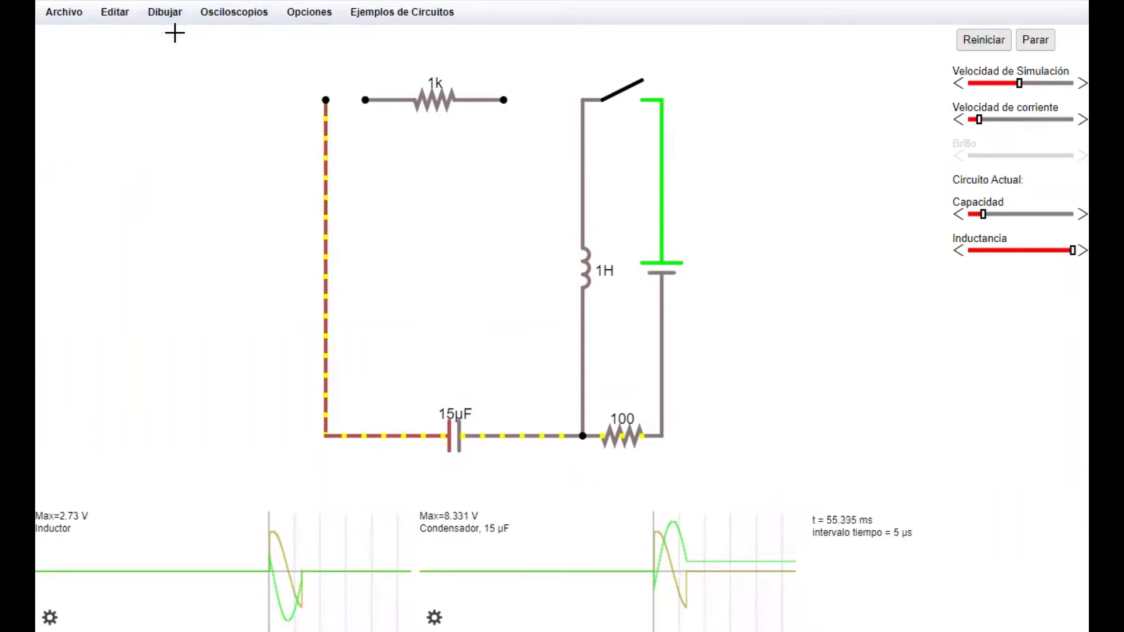
left_click_drag(324, 100, 365, 100)
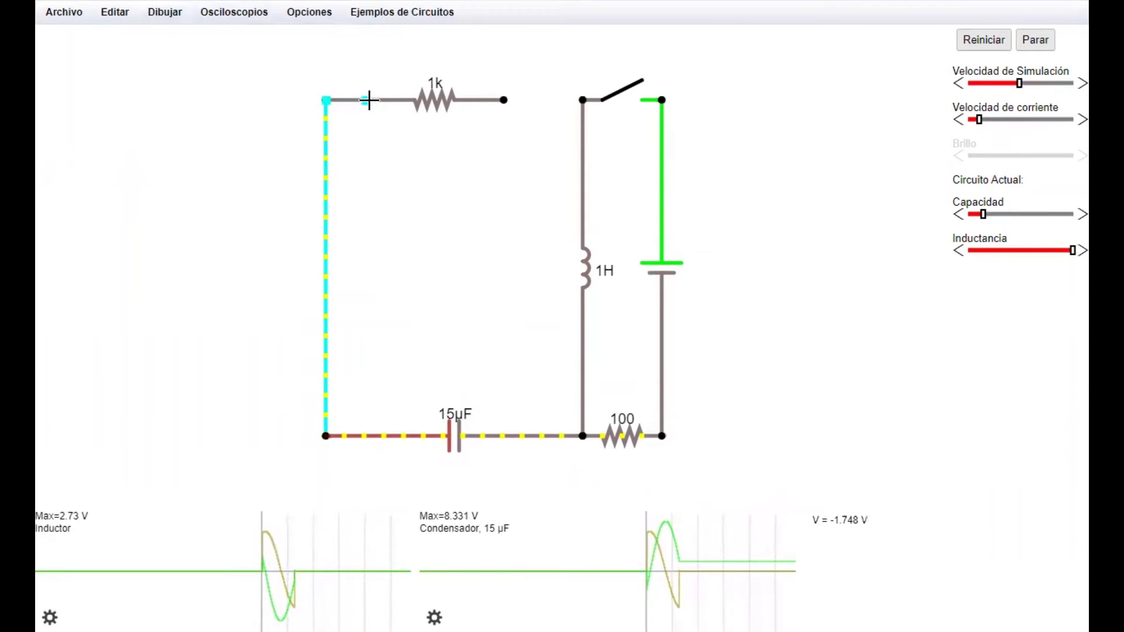
left_click_drag(504, 100, 579, 103)
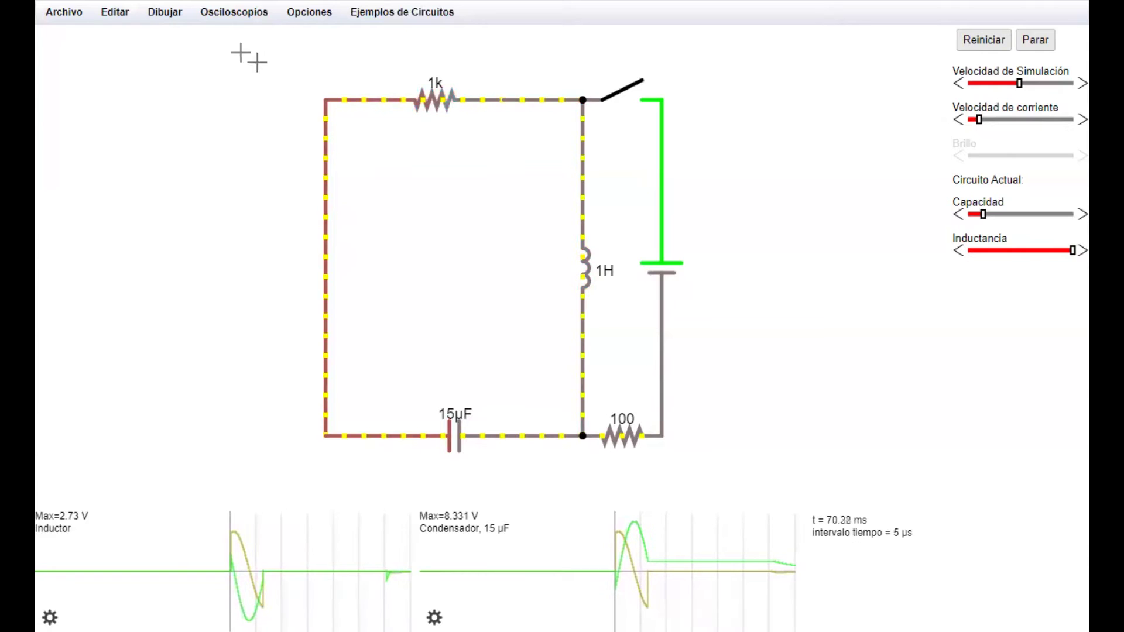
left_click(175, 18)
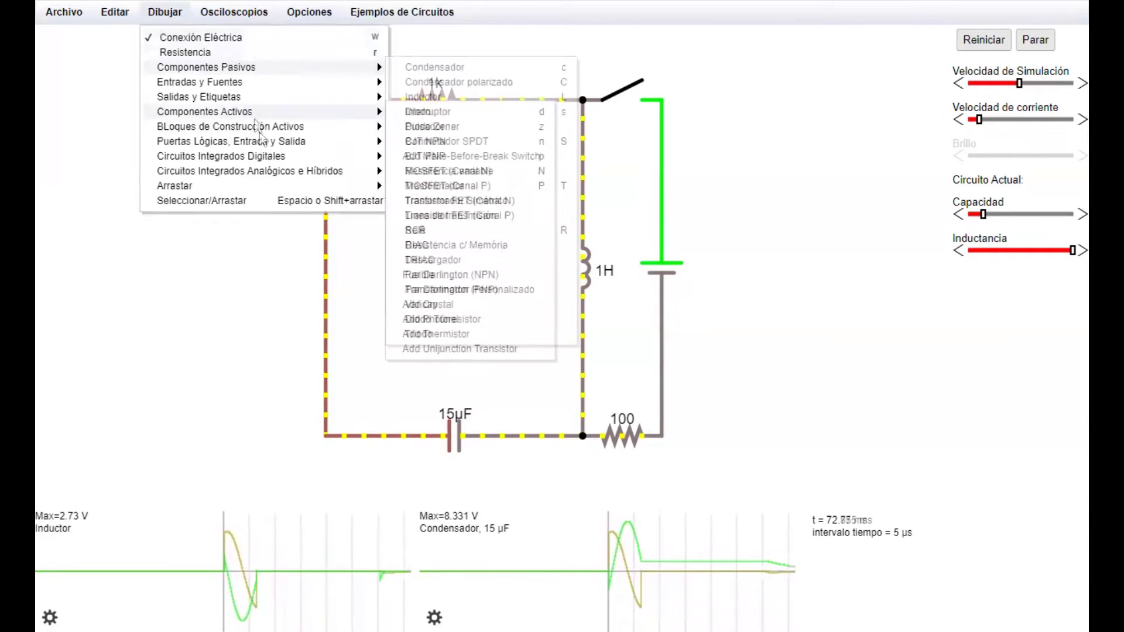
left_click(247, 200)
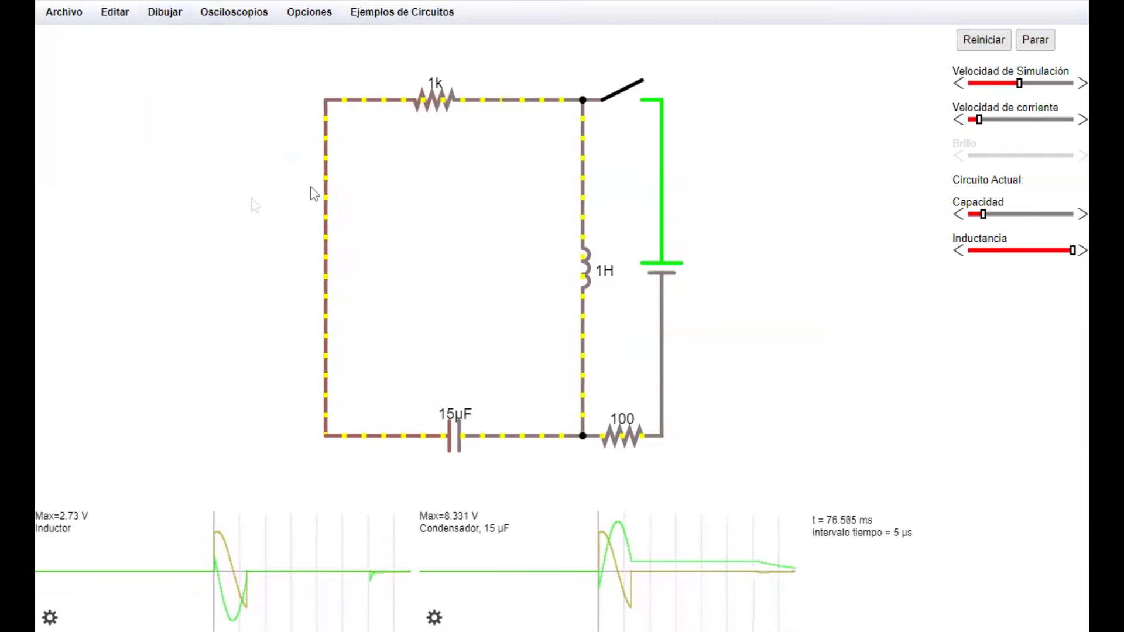
Set the resistance of the new resistor in the upper branch to 150 ohms
double_click(441, 102)
left_click(523, 306)
double_click(523, 307)
left_click_drag(578, 295, 543, 296)
left_click(528, 311)
double_click(528, 310)
type("150")
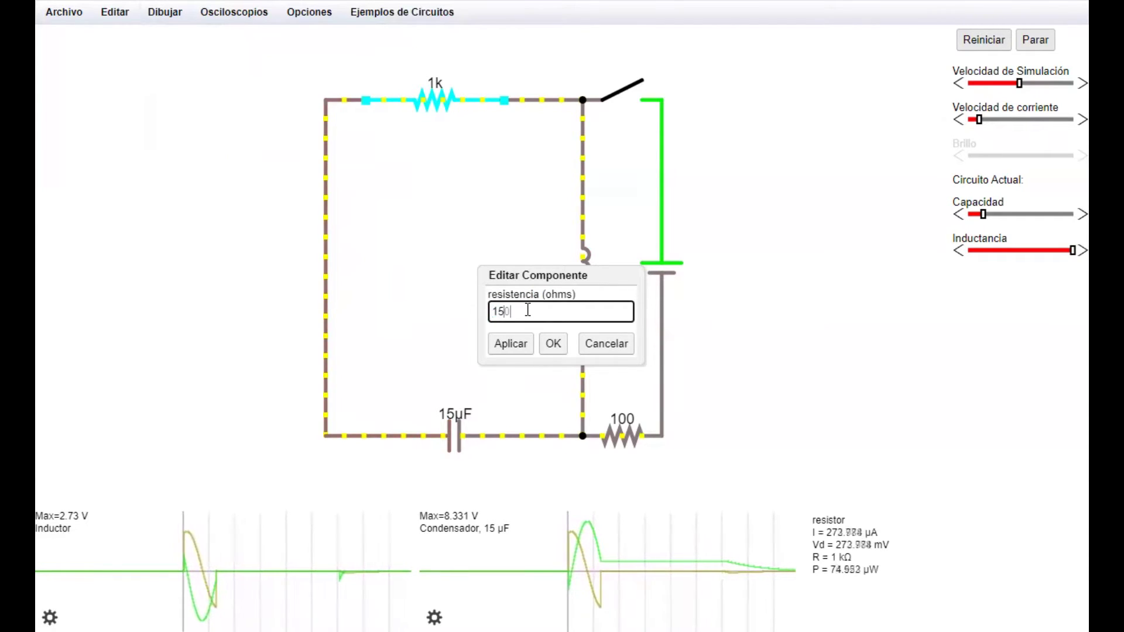
key("Return")
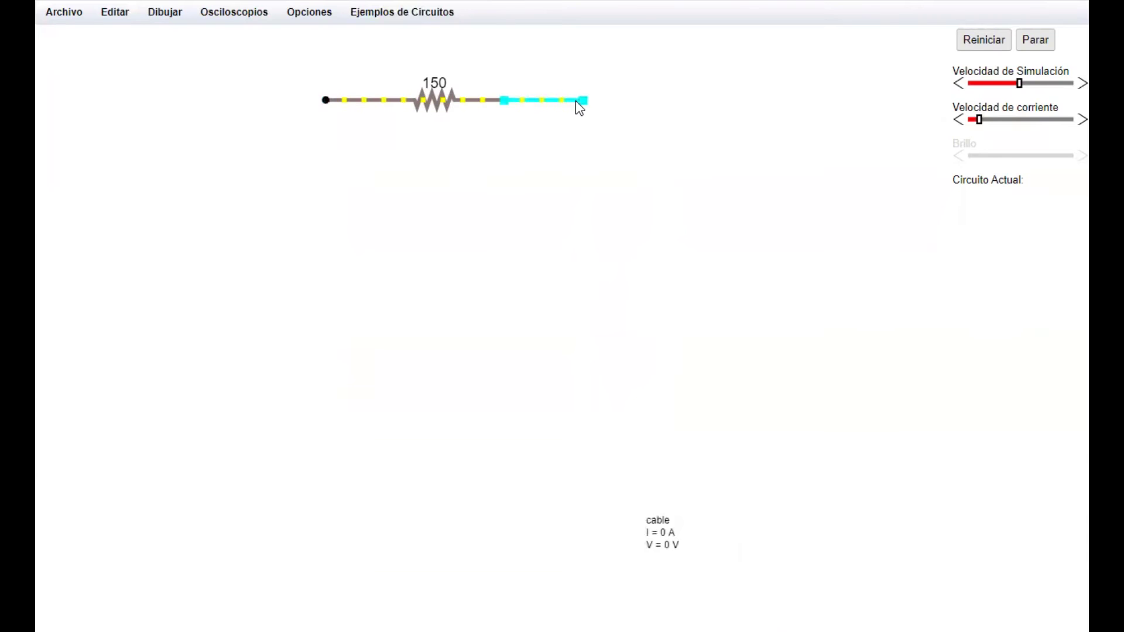
Draw three vertical resistors: two in line down the left side and one down from the upper right end of the 150 ohm branch
left_click(164, 17)
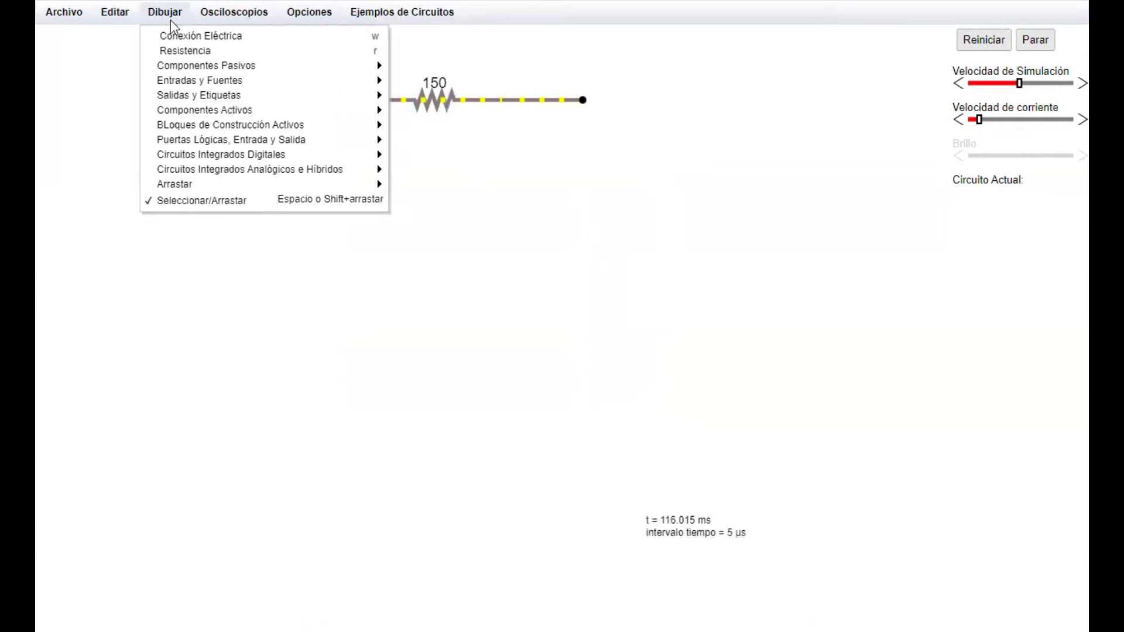
left_click(186, 51)
left_click_drag(323, 101, 326, 396)
left_click_drag(583, 100, 583, 238)
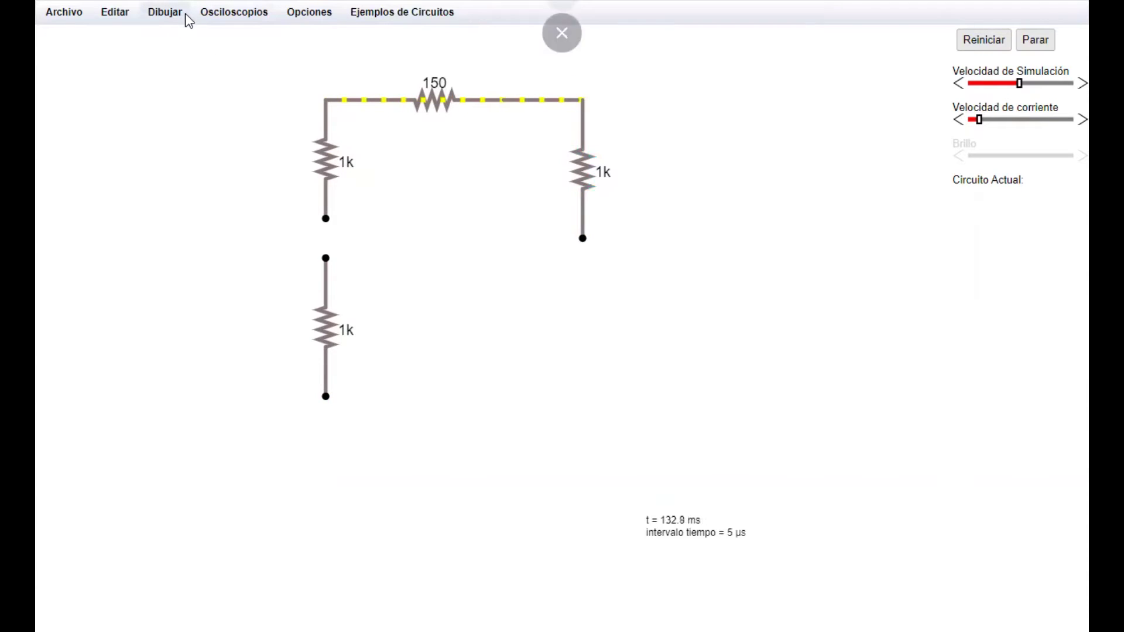
Place a vertical two-terminal voltage source below the resistor on the circuit's right side
left_click(186, 16)
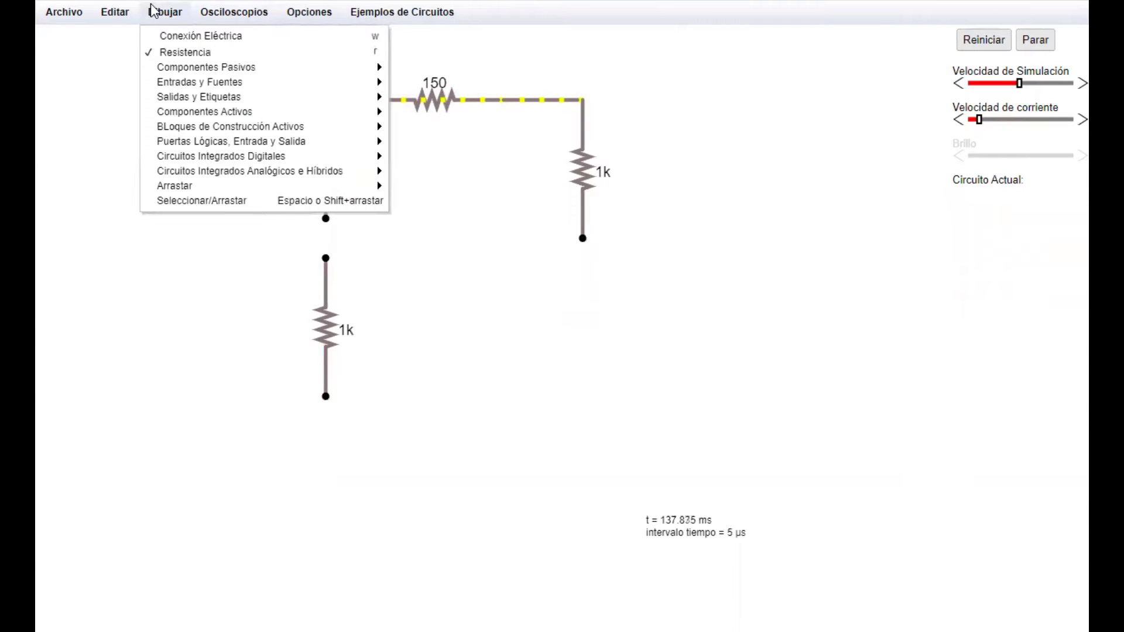
mouse_move(202, 86)
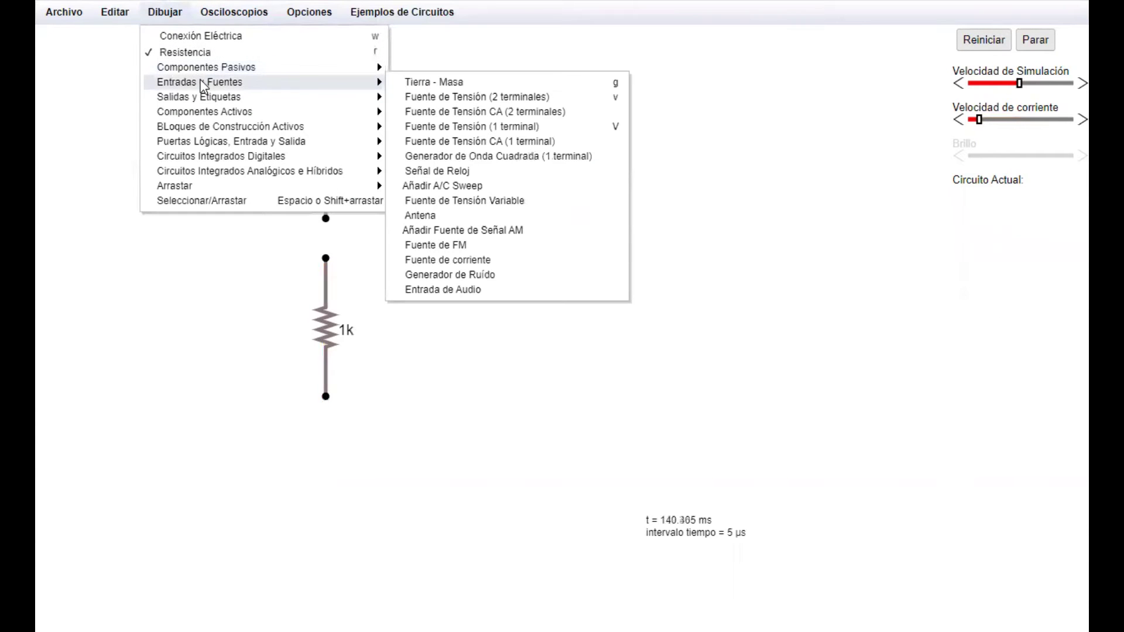
left_click(476, 99)
left_click_drag(581, 267, 583, 376)
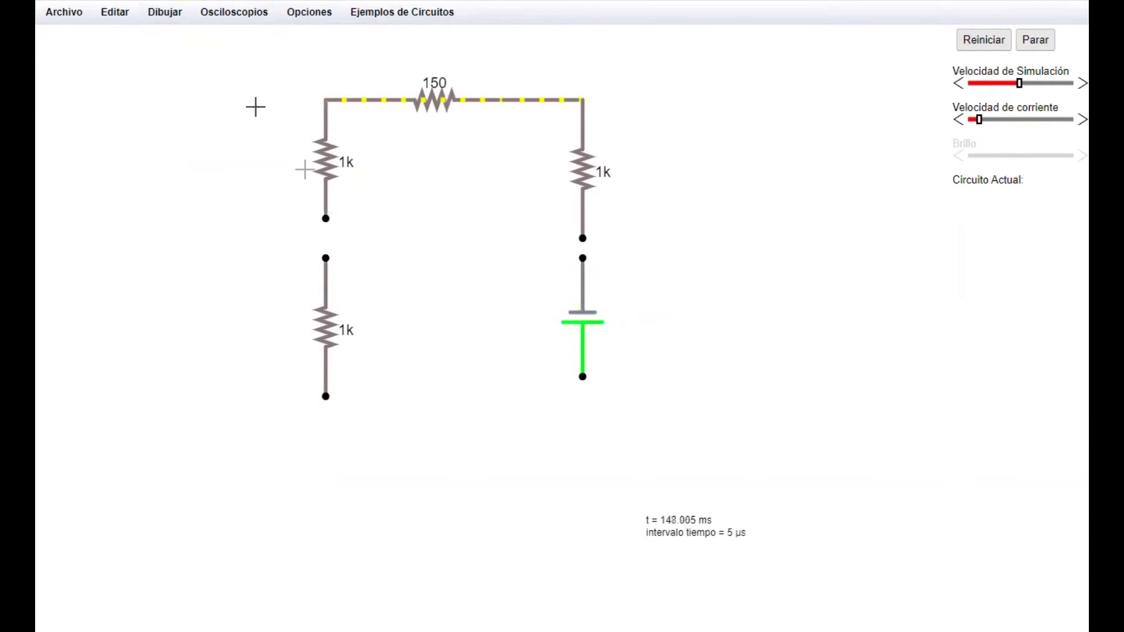
Close the series loop with wires between the two left resistors, along the lower side, and between the right resistor and the voltage source
left_click(114, 13)
mouse_move(166, 14)
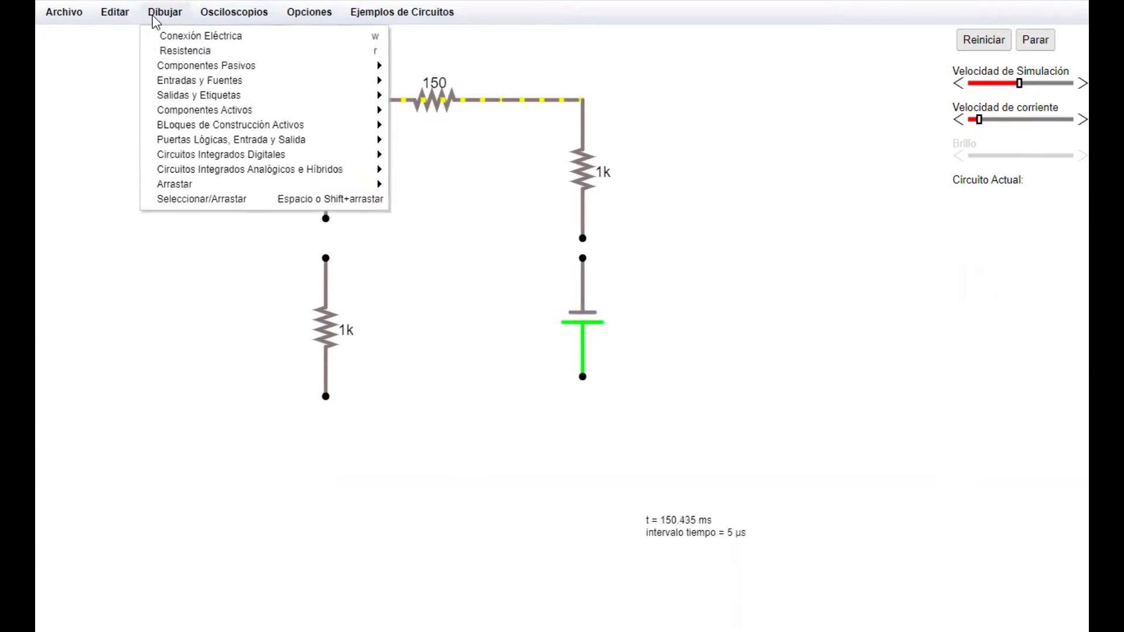
left_click(189, 36)
left_click(168, 14)
left_click(188, 37)
left_click_drag(325, 219, 325, 257)
left_click_drag(326, 397, 583, 396)
left_click_drag(583, 239, 583, 258)
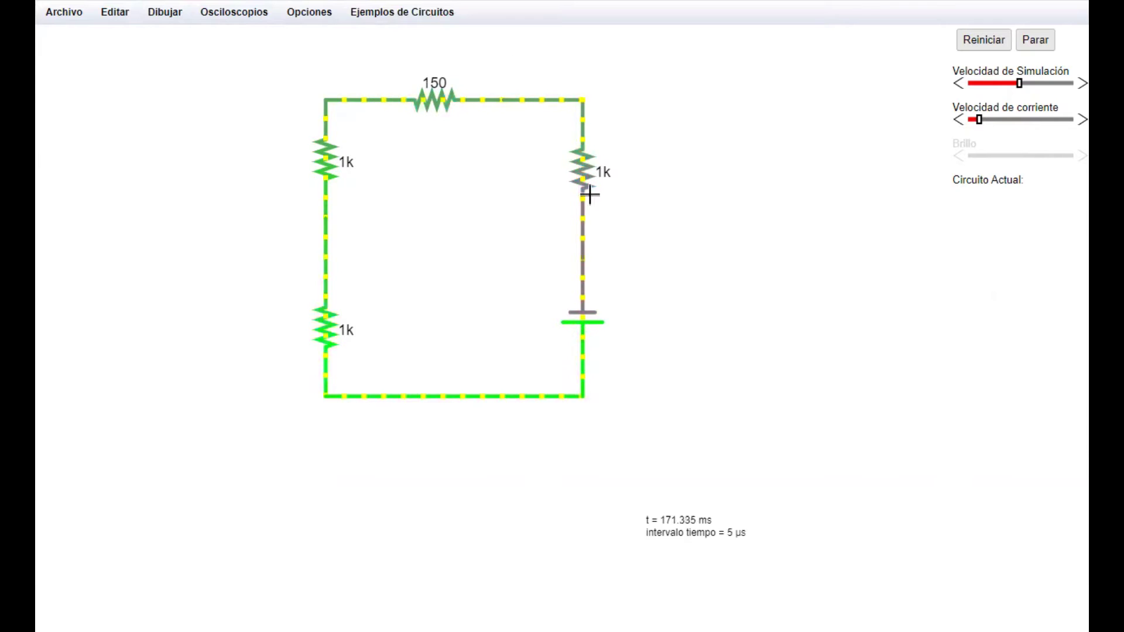
Set the resistance of the lower left resistor to 10 ohms
double_click(323, 324)
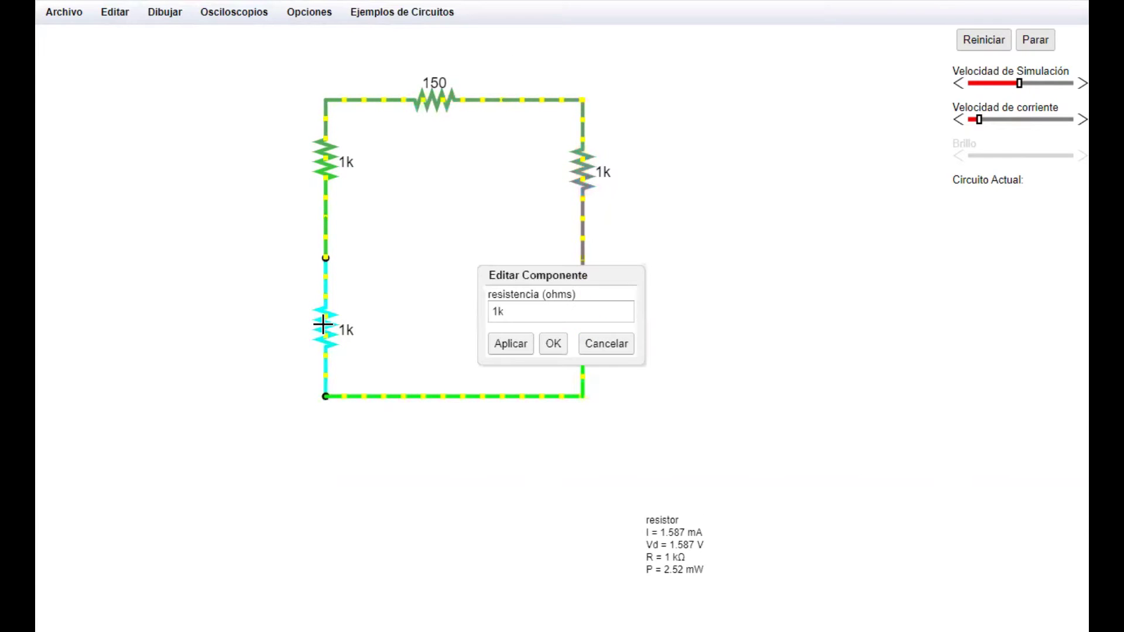
double_click(513, 310)
type("10")
key("Return")
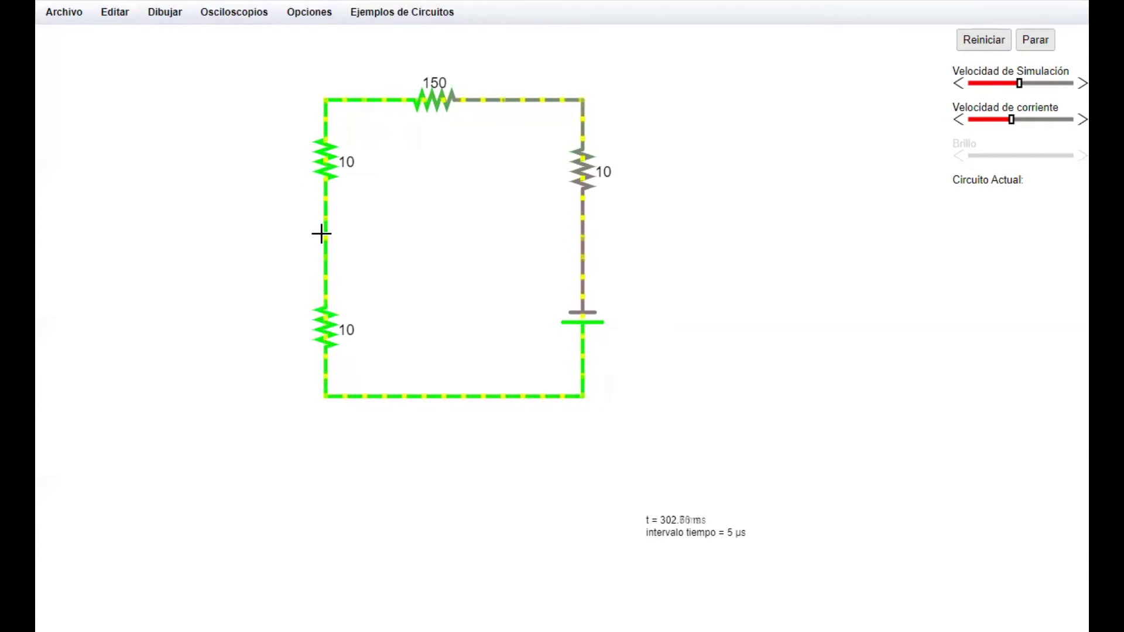
Place a horizontal voltmeter in the circuit's lower branch and wire its right end to the voltage source
left_click(165, 13)
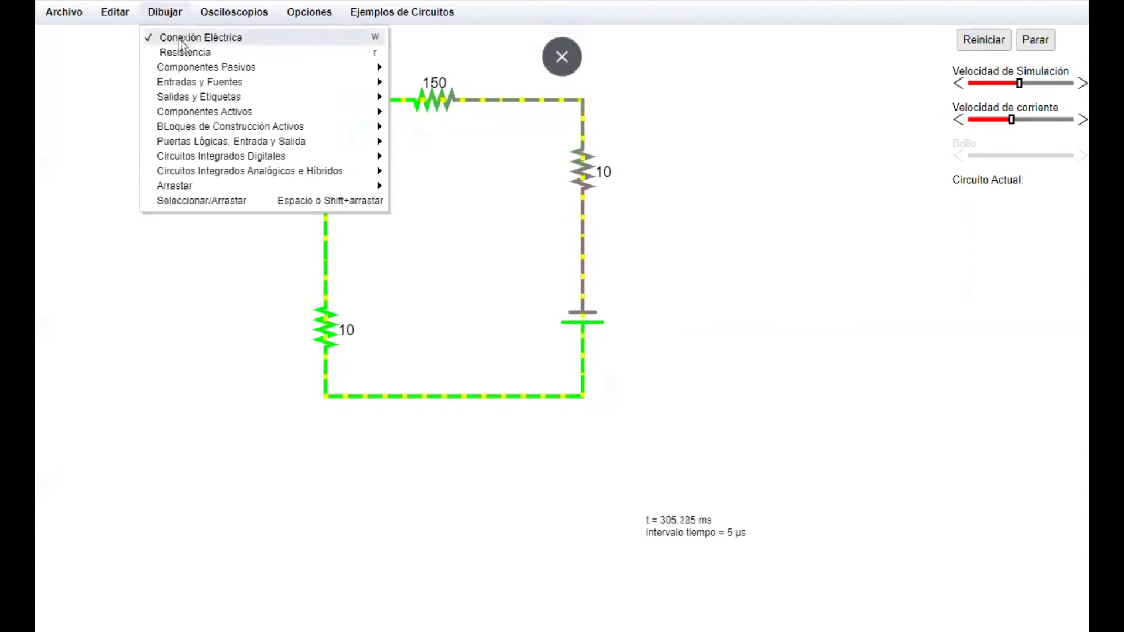
mouse_move(226, 99)
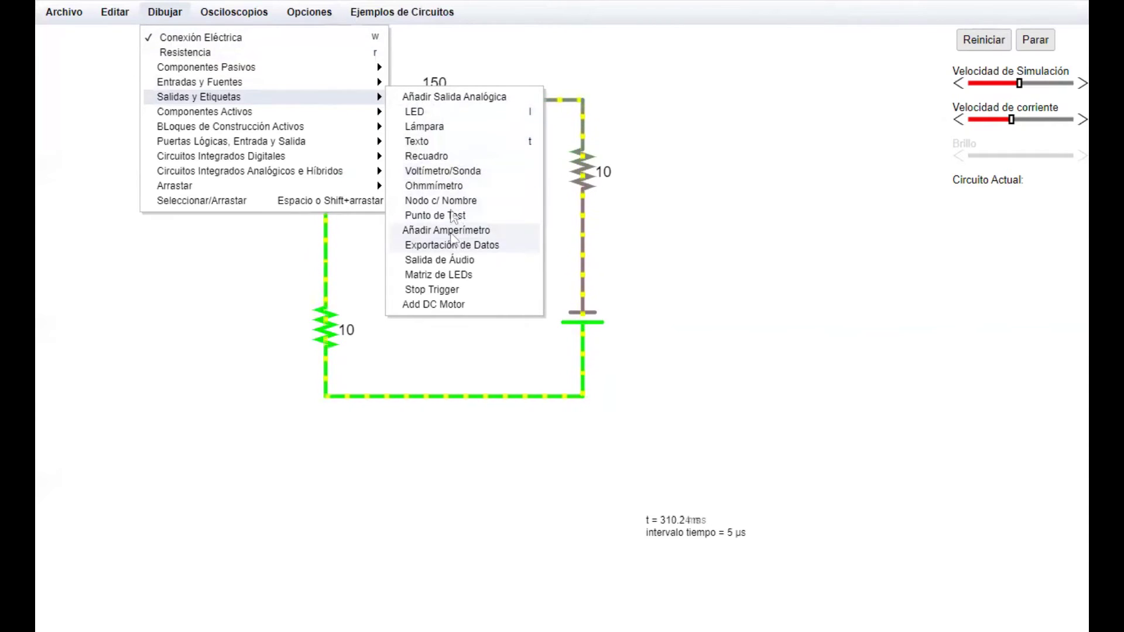
left_click(449, 172)
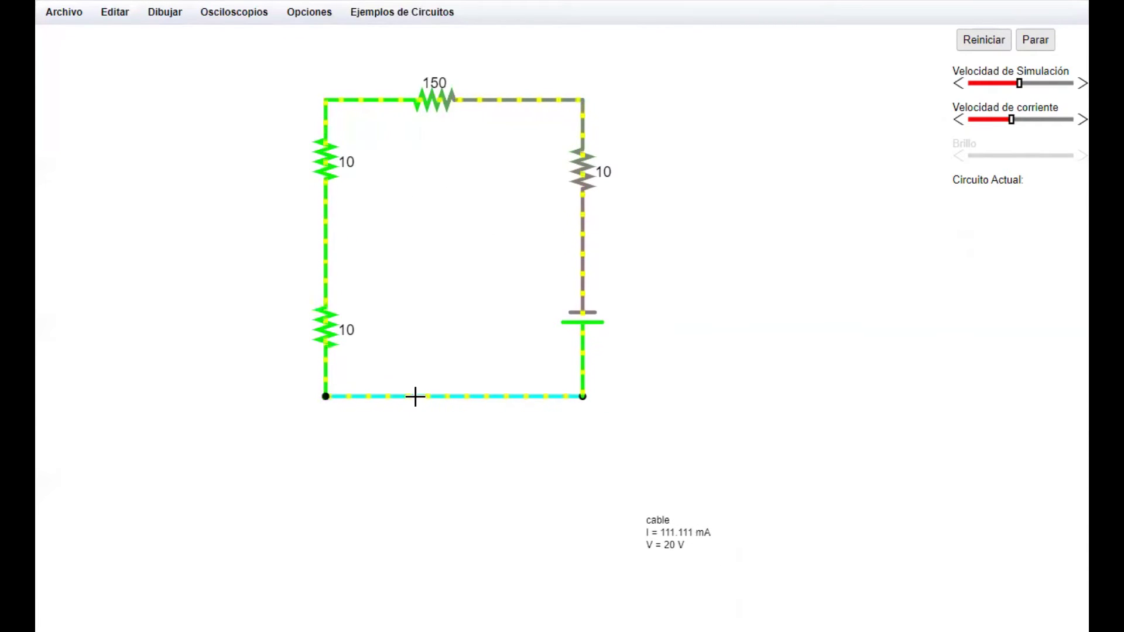
left_click_drag(421, 397, 481, 397)
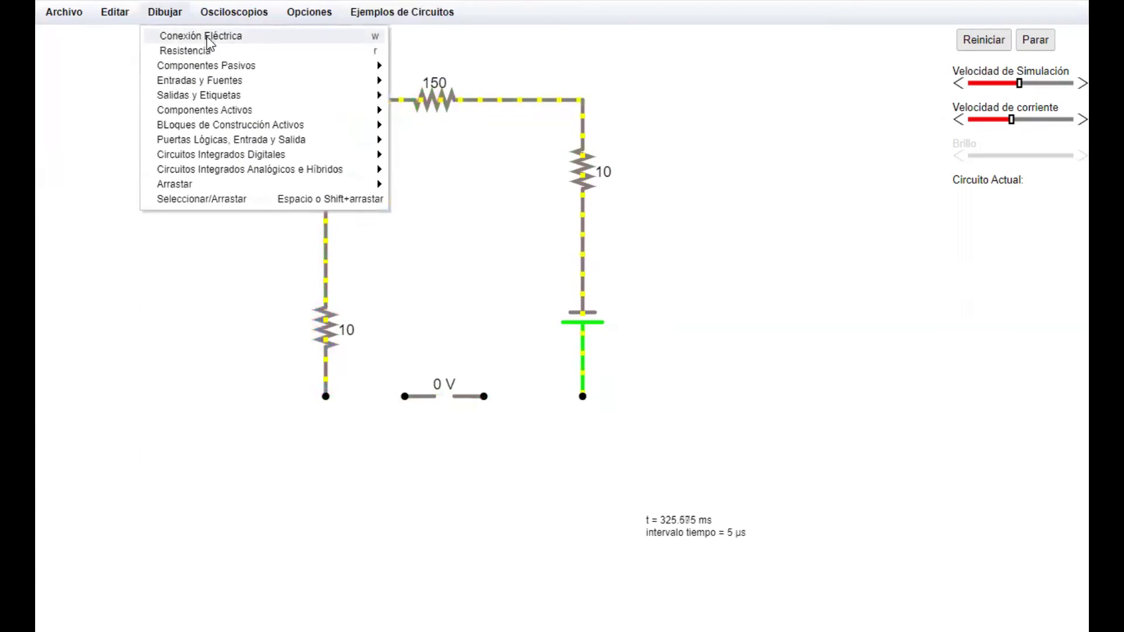
left_click(188, 35)
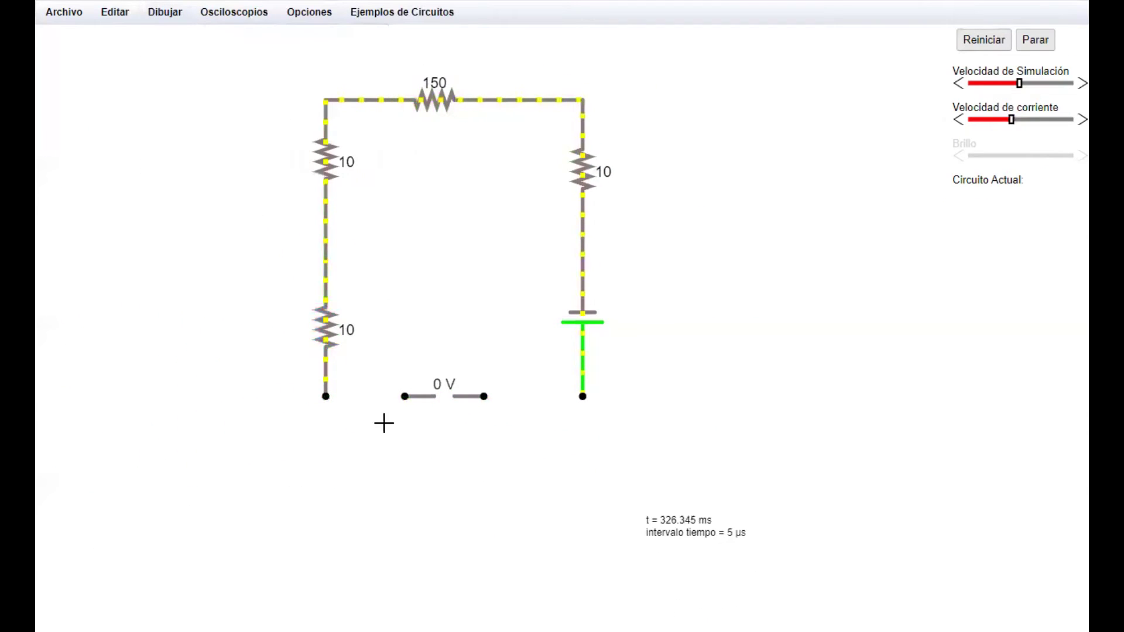
mouse_move(486, 396)
left_mouse_down()
mouse_move(603, 394)
mouse_move(583, 398)
left_mouse_up()
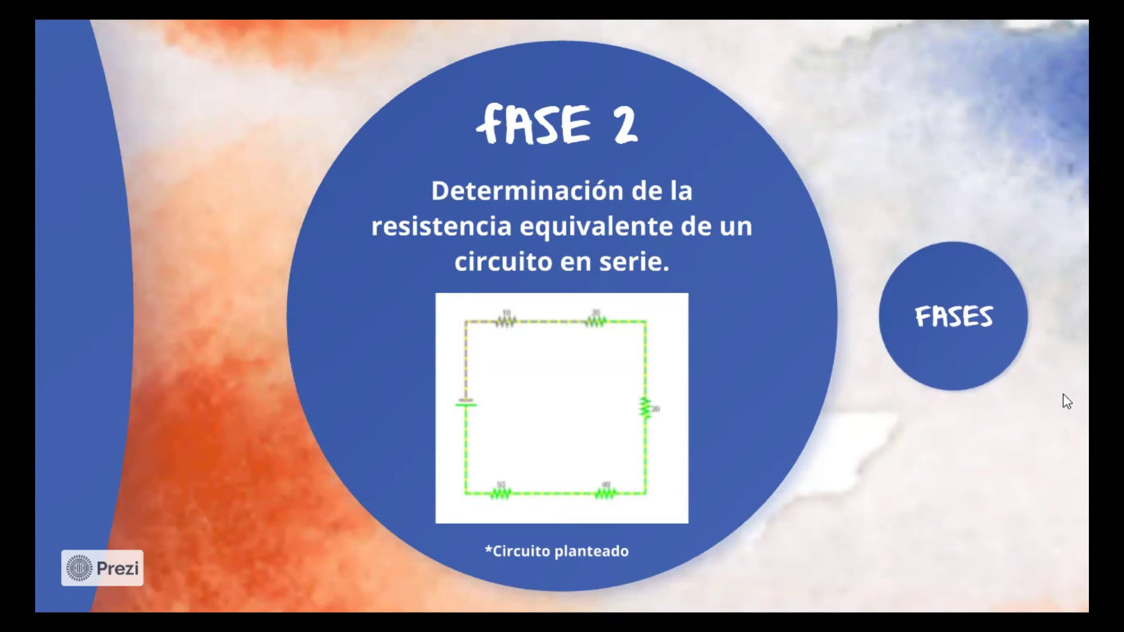
key("Right")
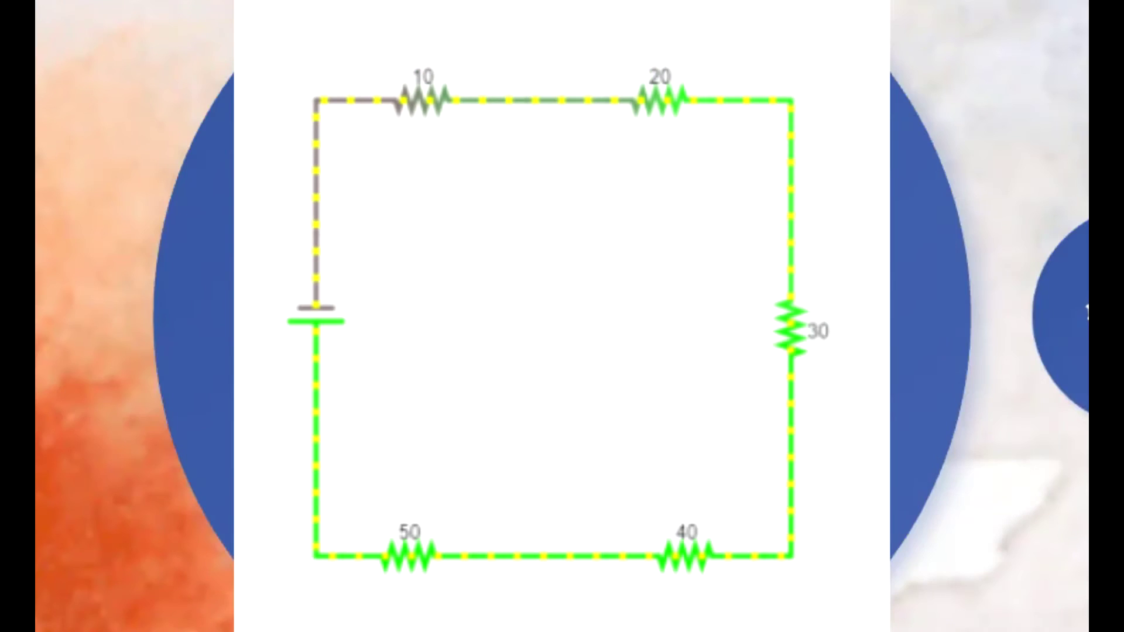